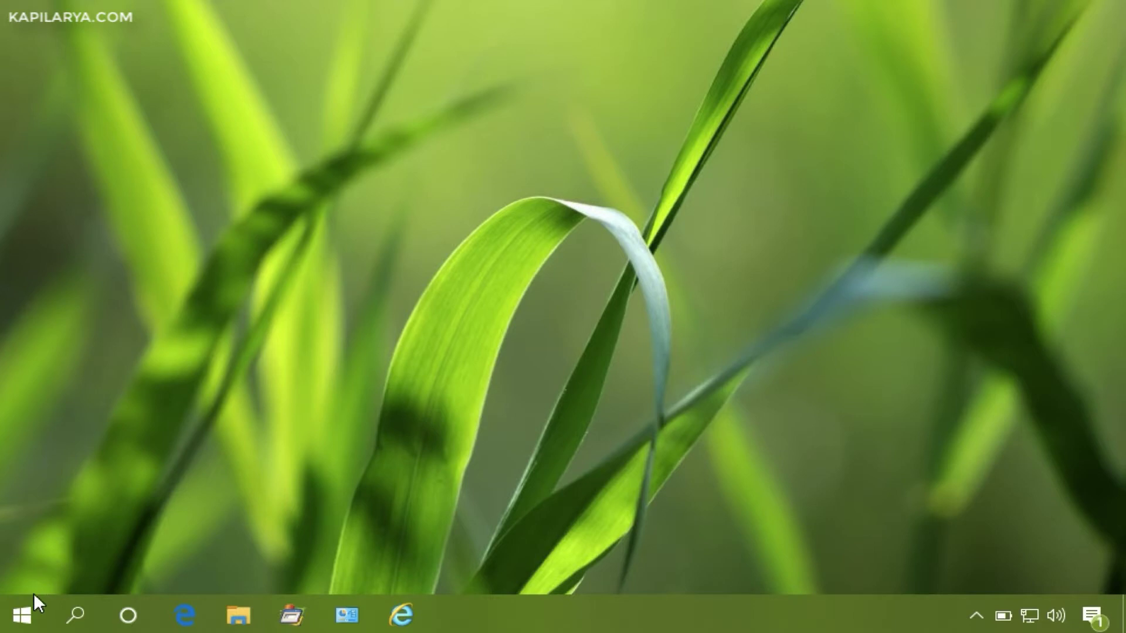
- Run ncpa.cpl from the Win+X Run dialog to open the Network Connections window
key(super+x)
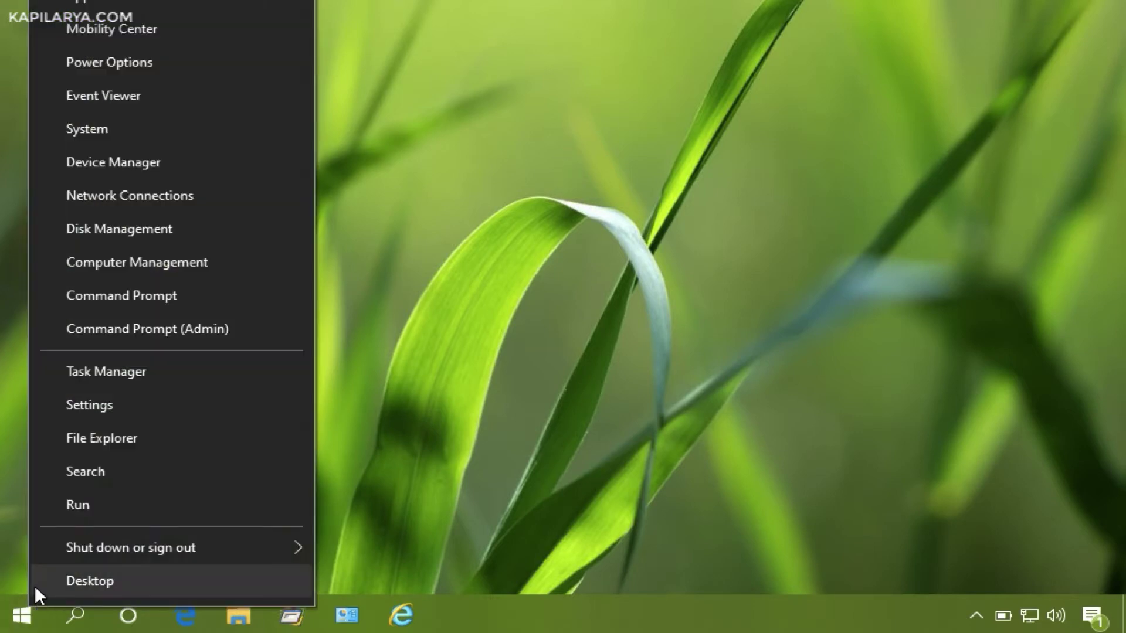
click(82, 507)
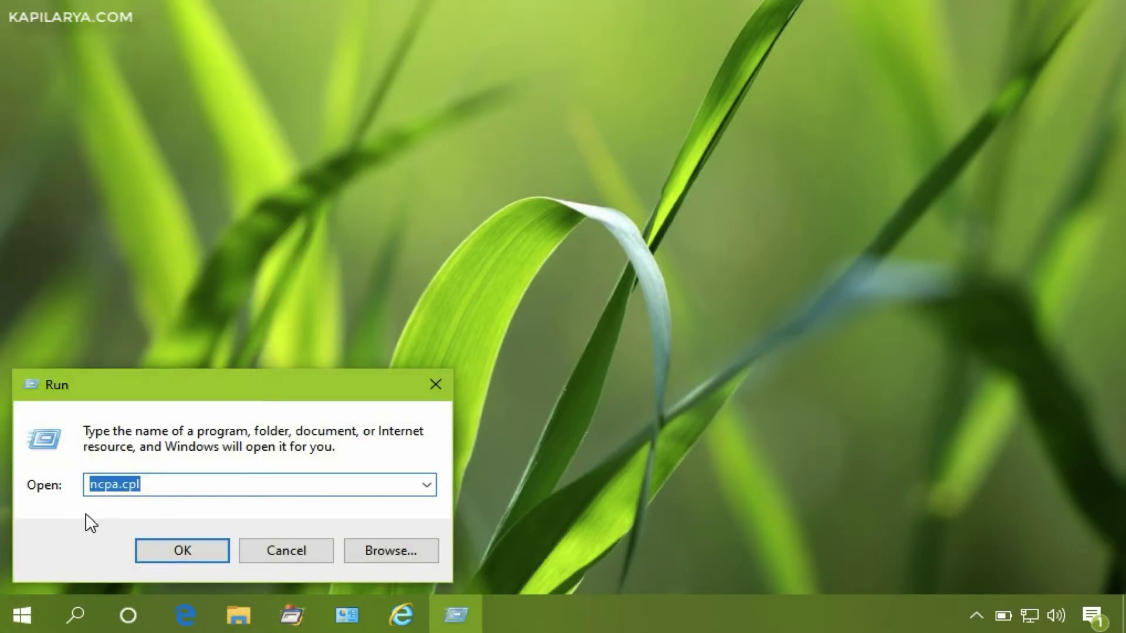
drag(88, 487, 150, 489)
click(148, 551)
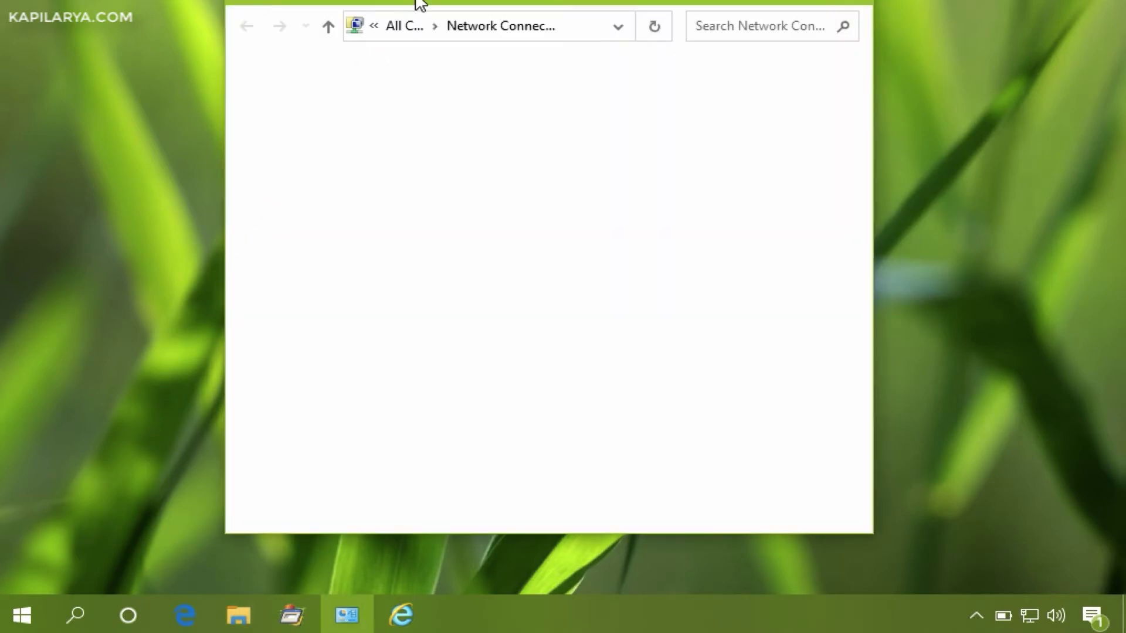
drag(417, 3, 421, 33)
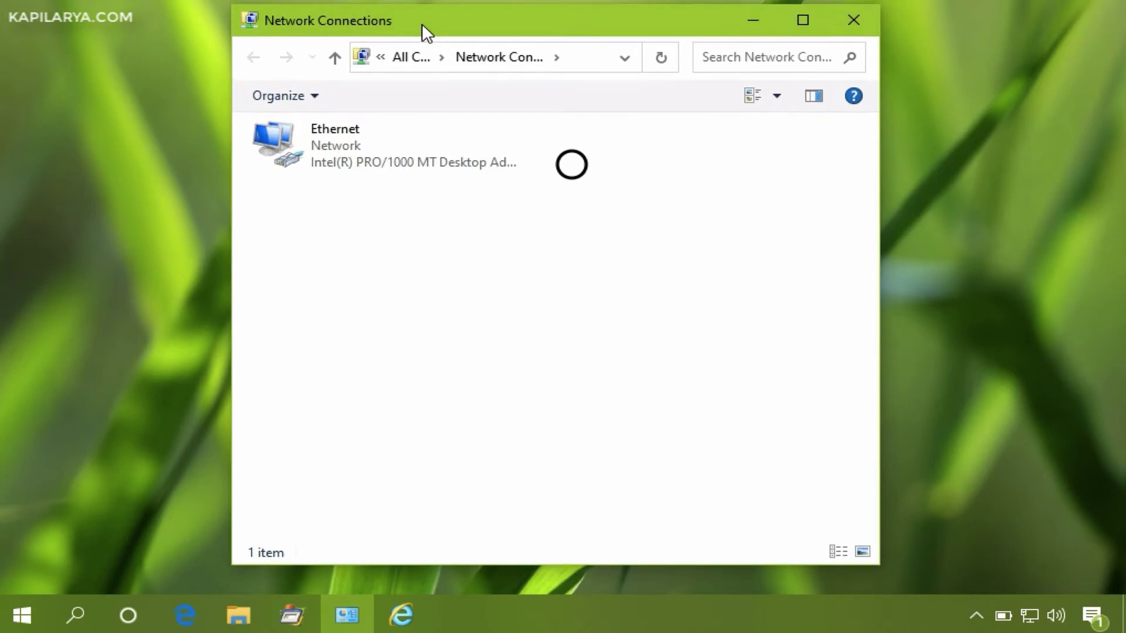
- Open the Ethernet adapter's Properties and select Internet Protocol Version 4 (TCP/IPv4)
click(425, 151)
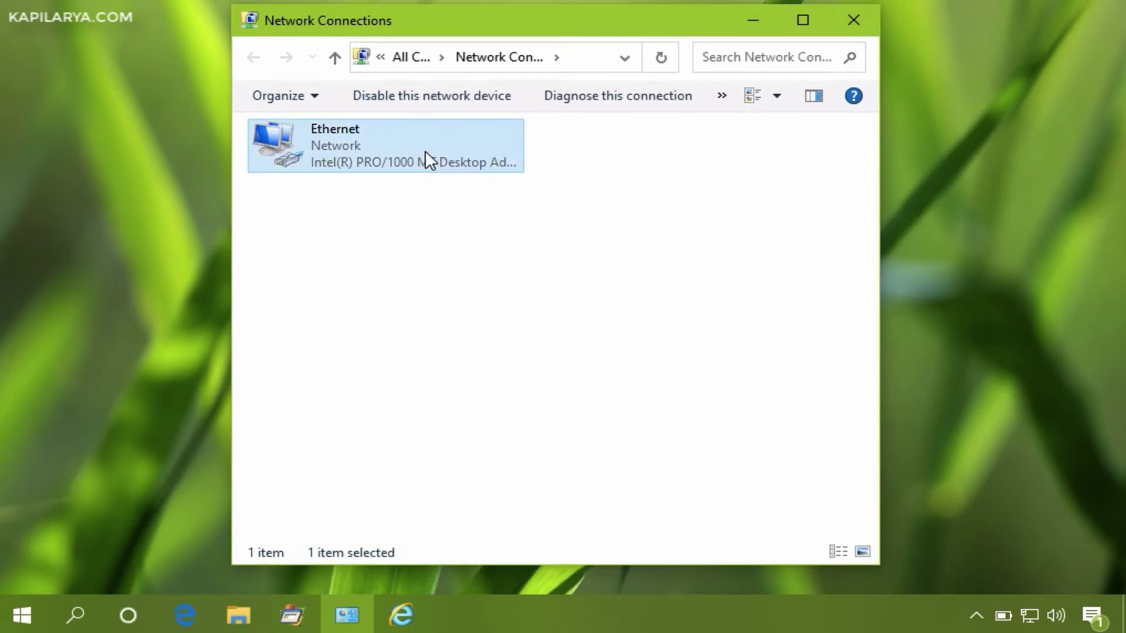
right_click(425, 152)
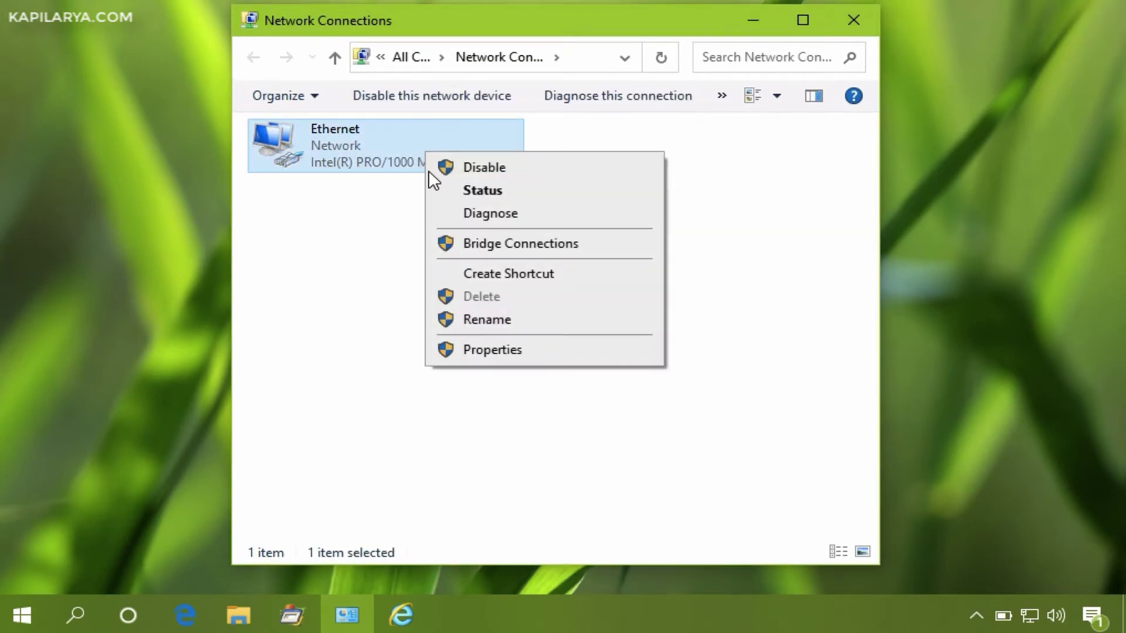
click(473, 351)
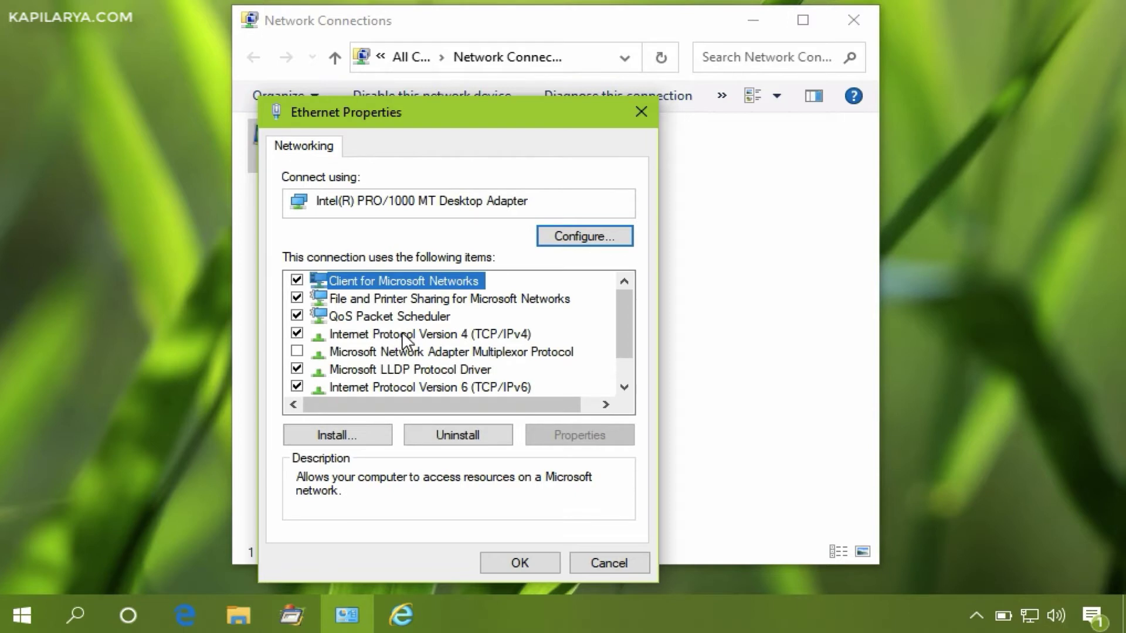
click(403, 334)
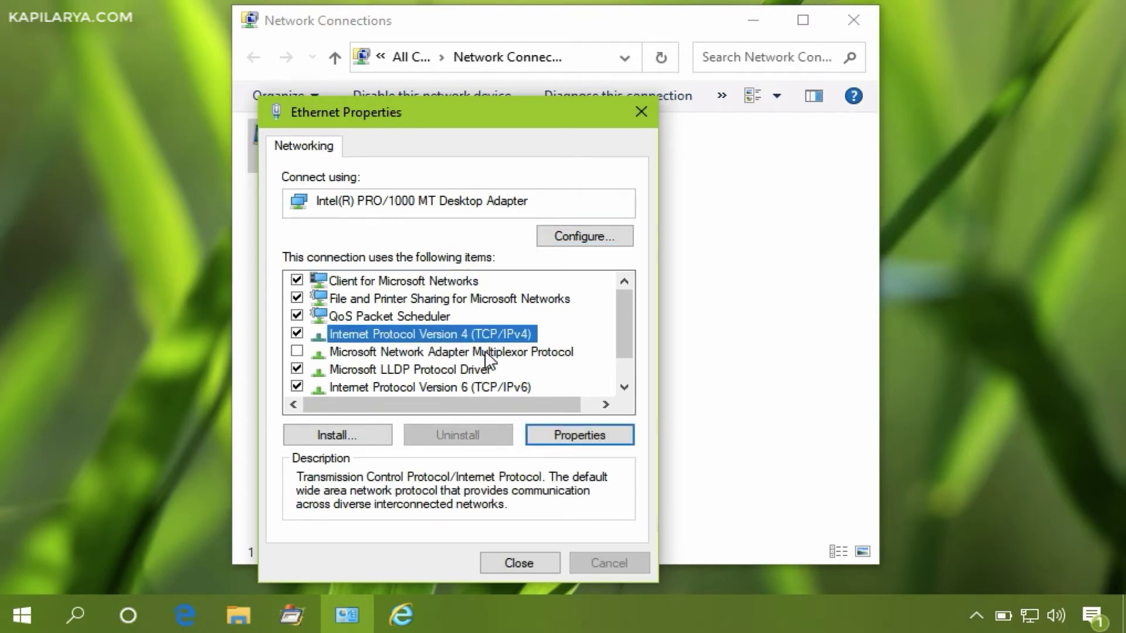
- In the IPv4 properties, set the preferred DNS server to 192.168.1.102
click(533, 437)
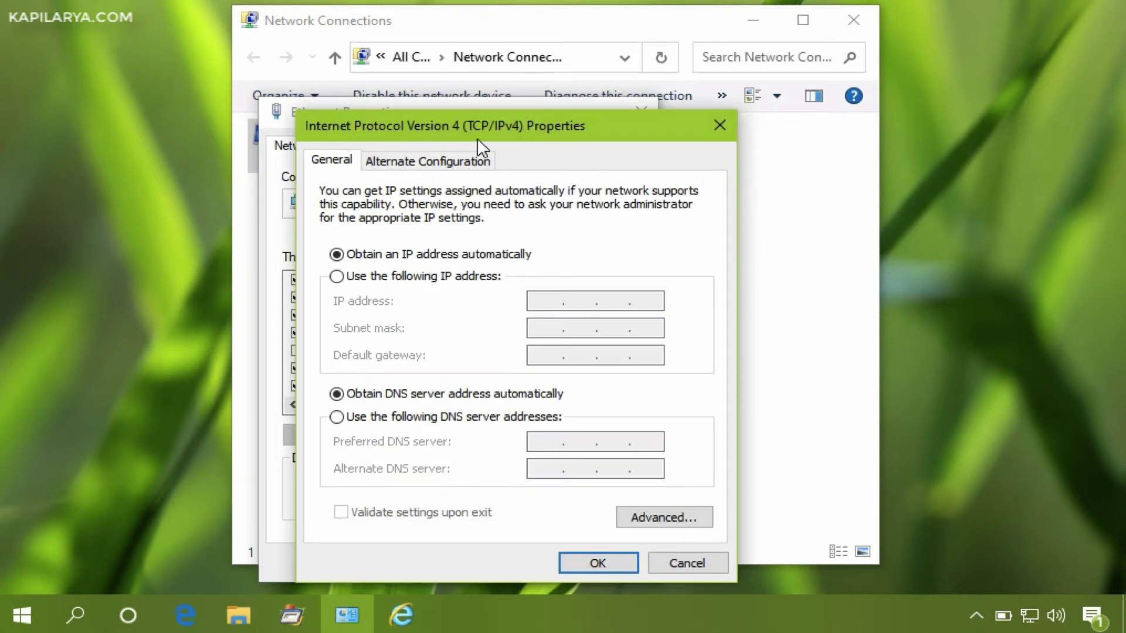
drag(487, 129, 592, 101)
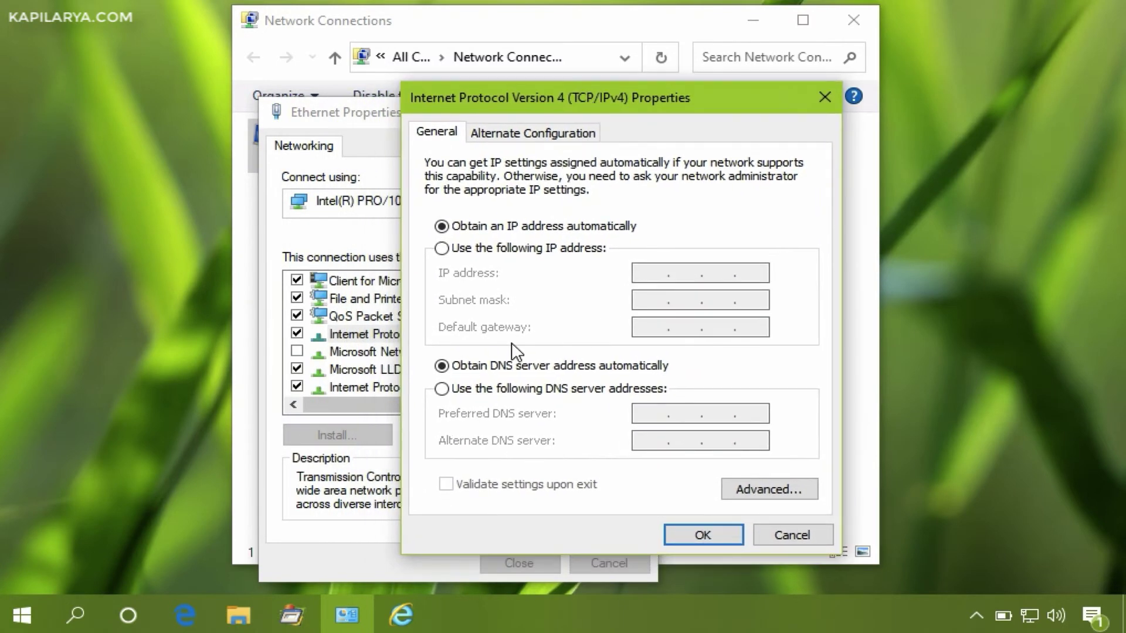
click(442, 389)
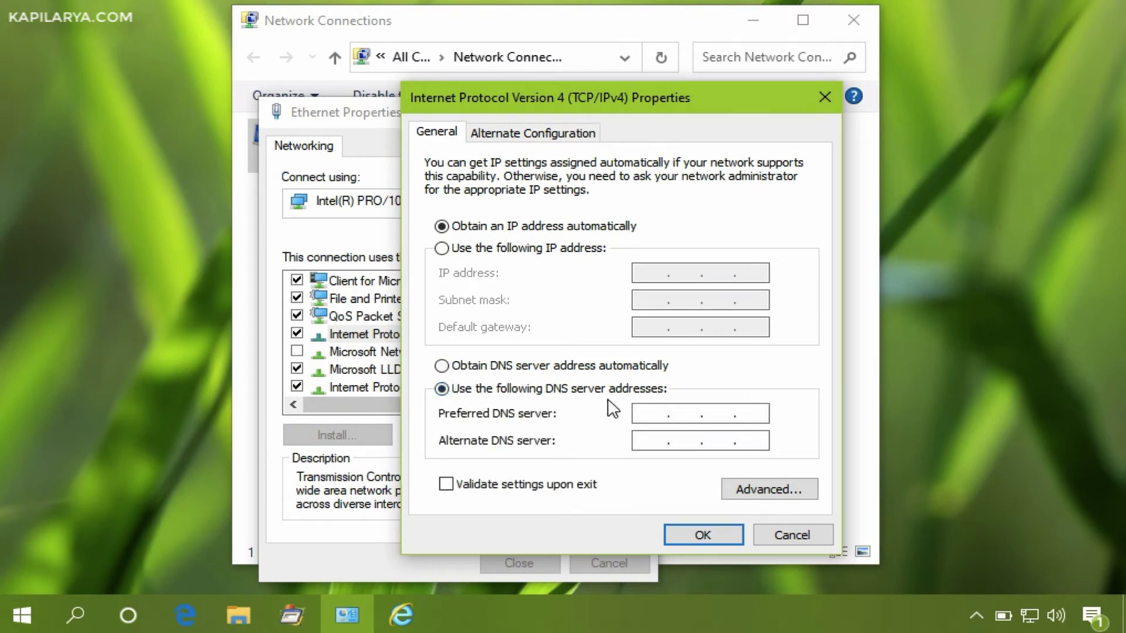
text(192 . 168 .)
text(1 . 102)
double_click(644, 414)
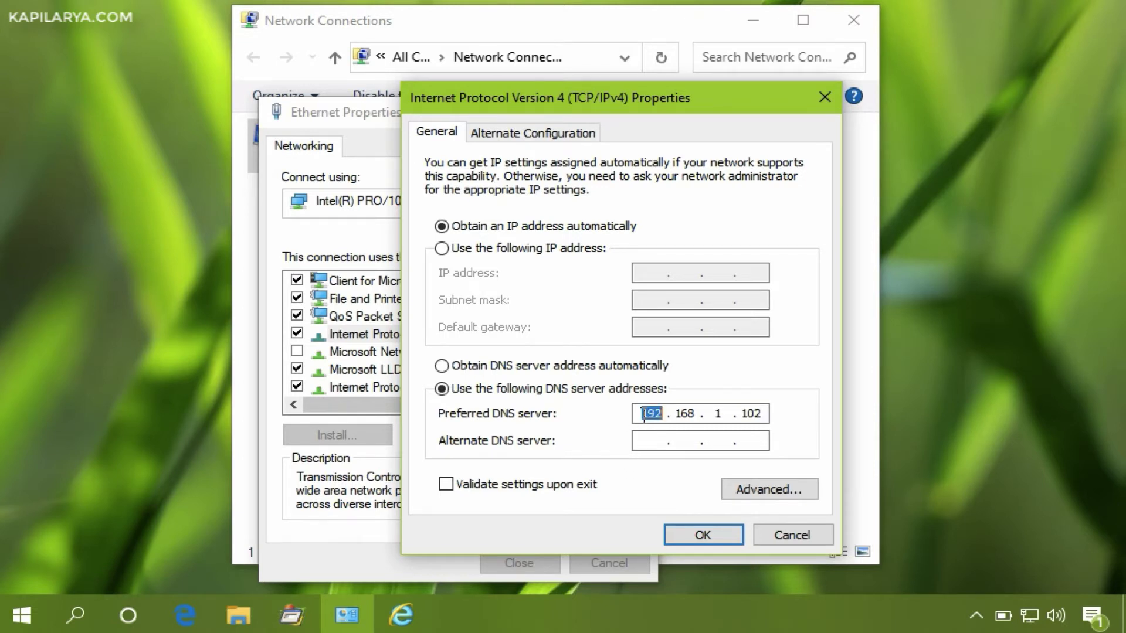
double_click(686, 413)
click(710, 413)
double_click(751, 414)
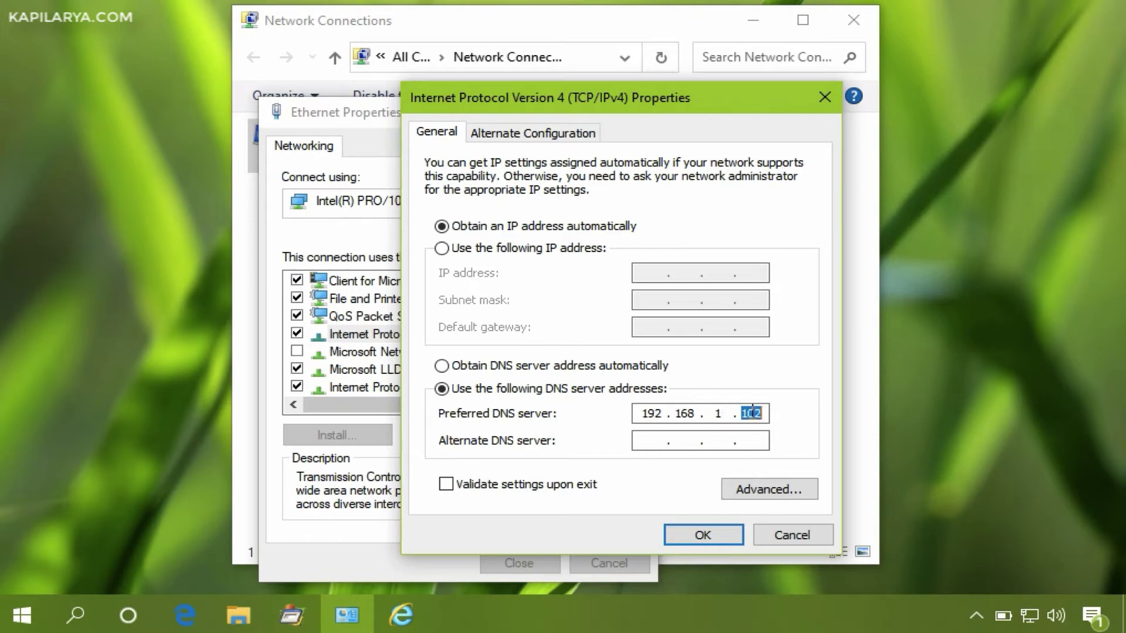
- Validate and apply the DNS setting, then close Ethernet properties, Network Connections and diagnostics windows
click(448, 485)
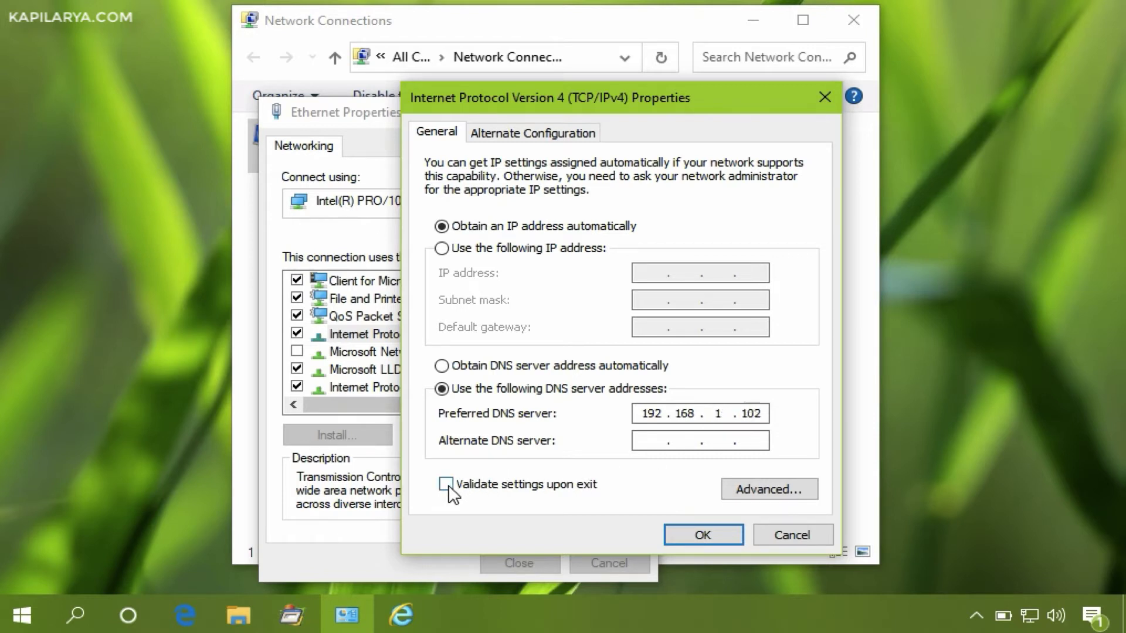
click(686, 535)
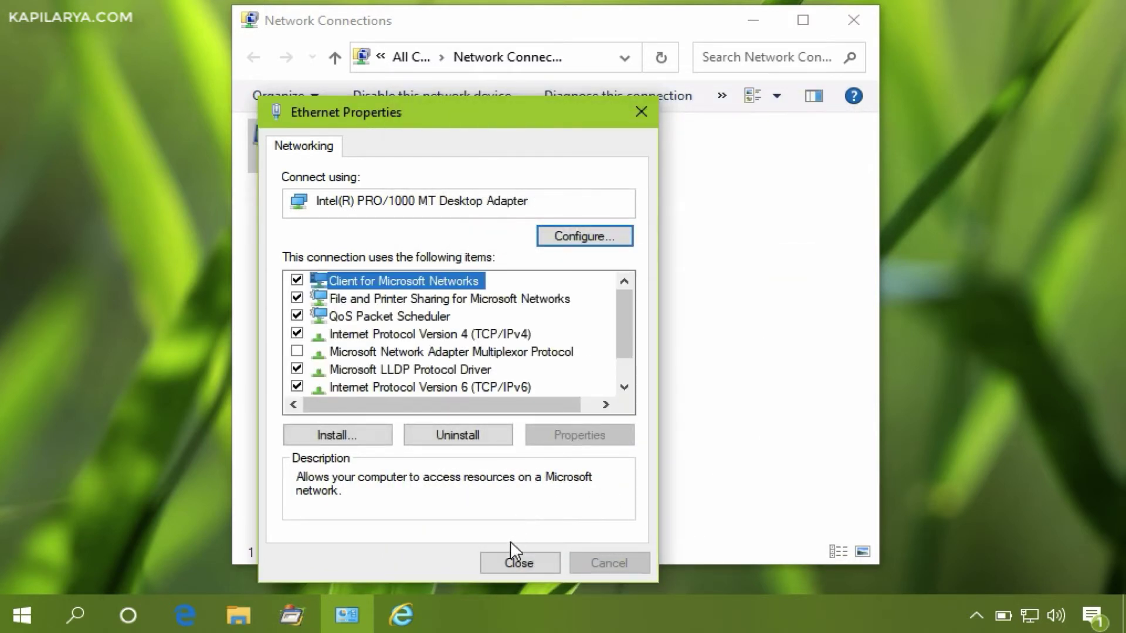
click(504, 565)
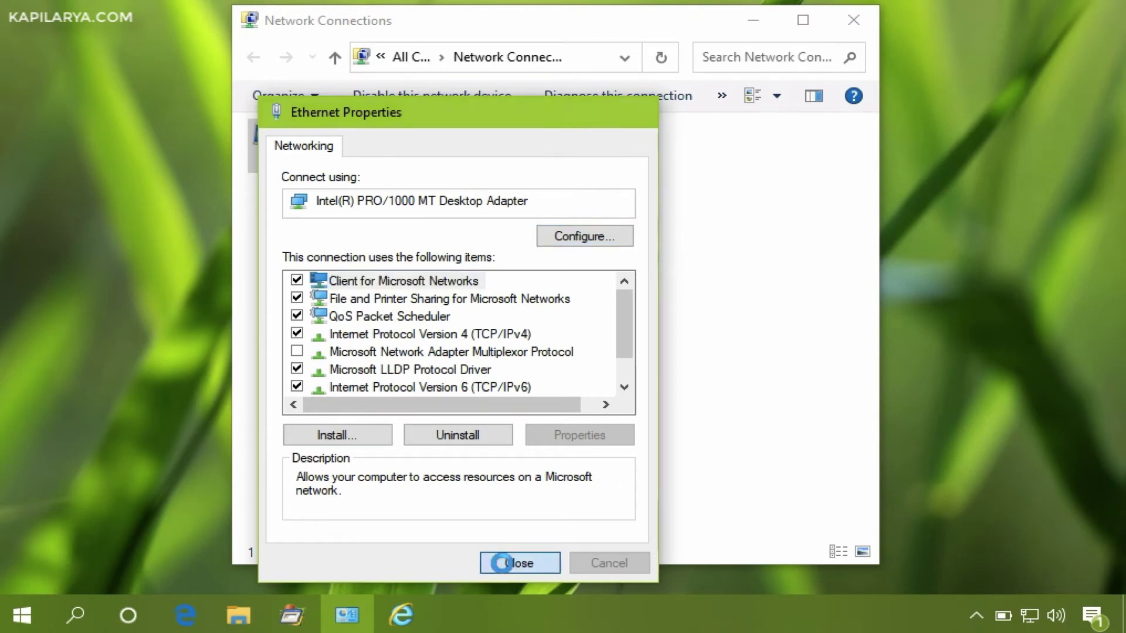
click(851, 32)
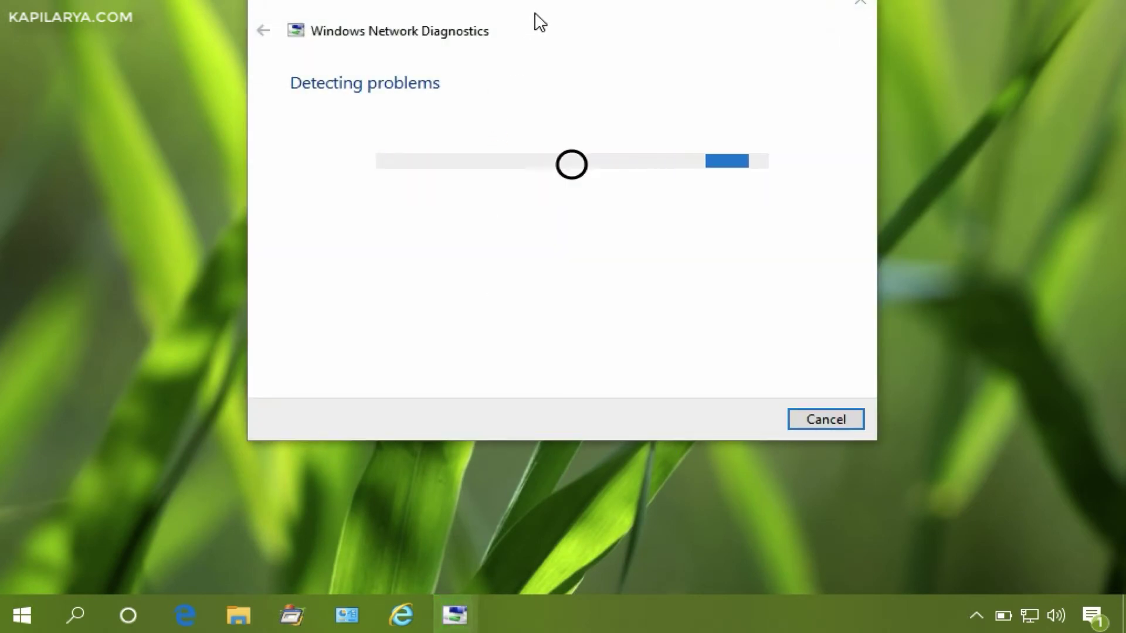
drag(533, 20, 548, 88)
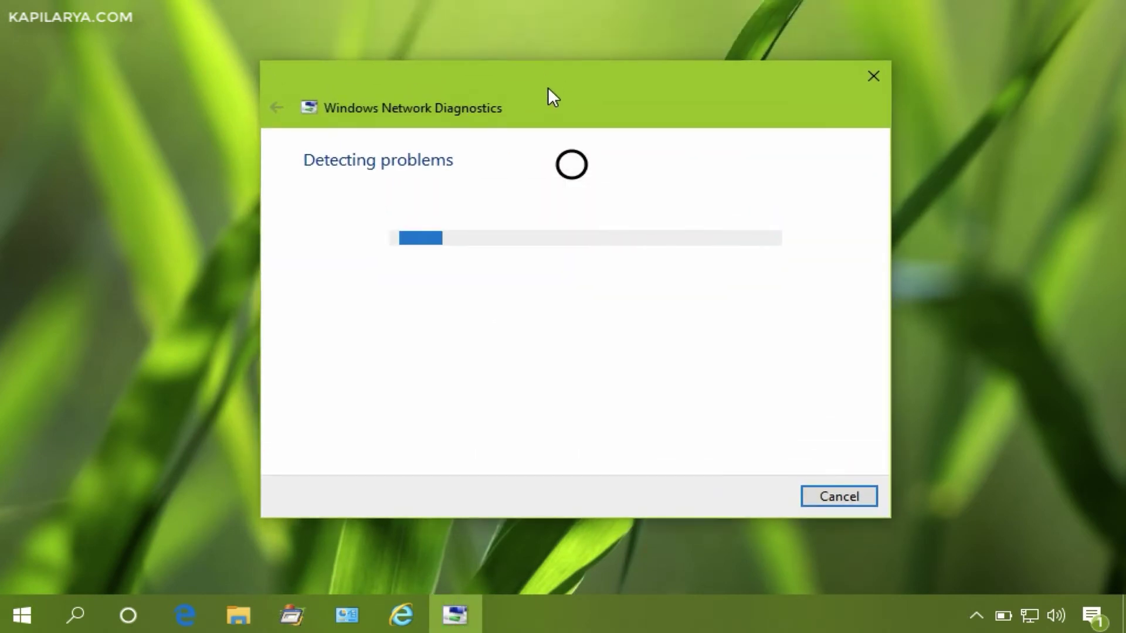
click(872, 82)
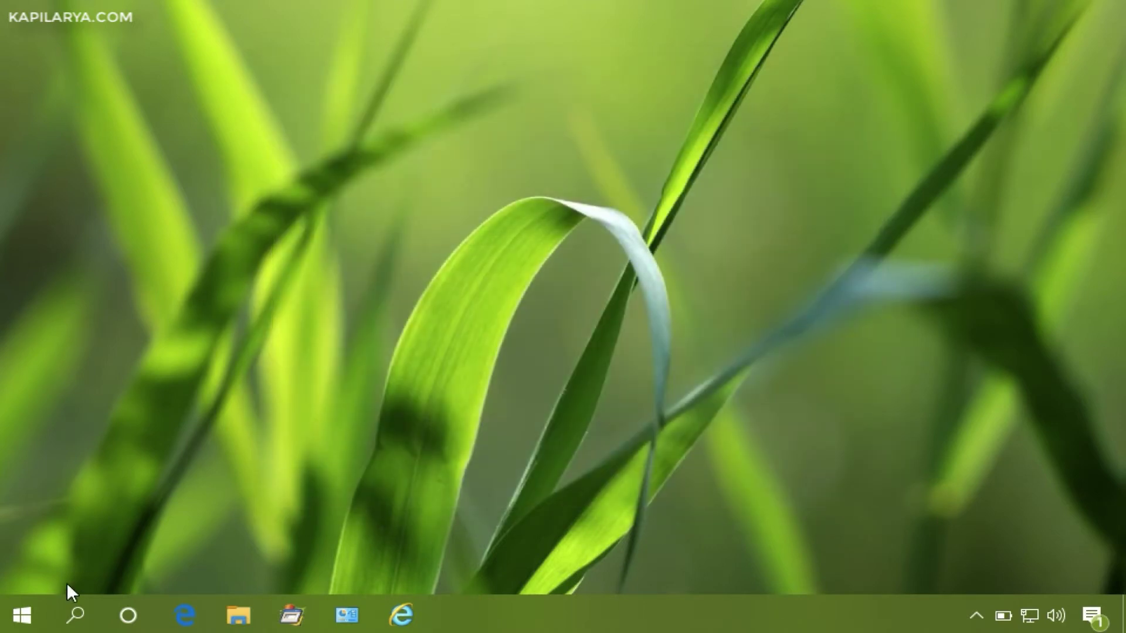
right_click(29, 600)
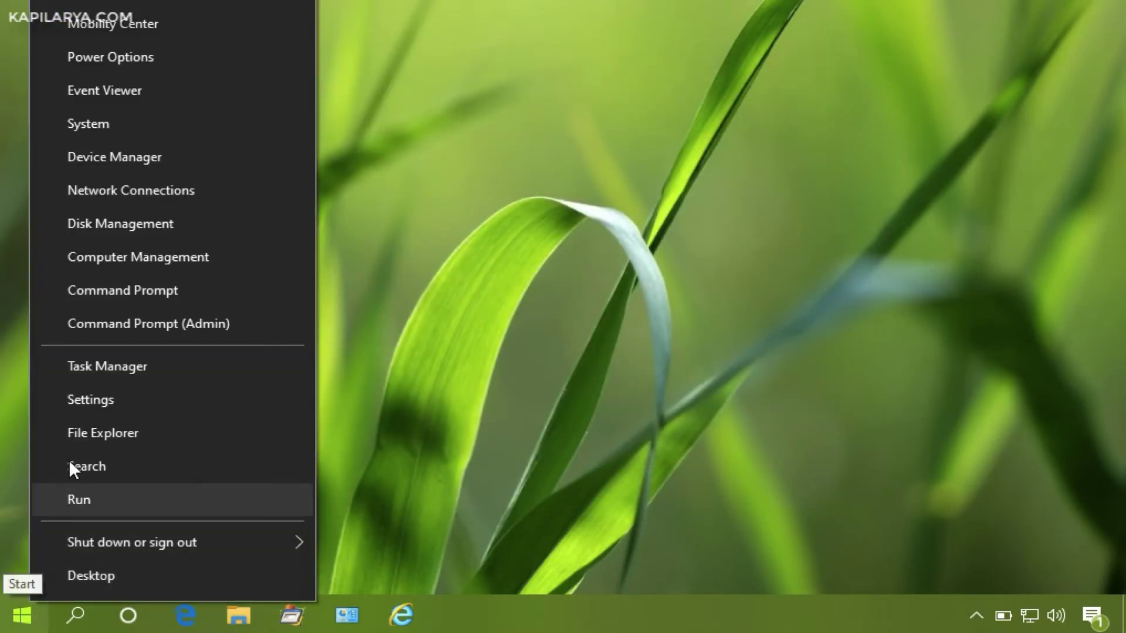
- Go to Settings > Accounts > Access work or school and start connecting an account
click(102, 395)
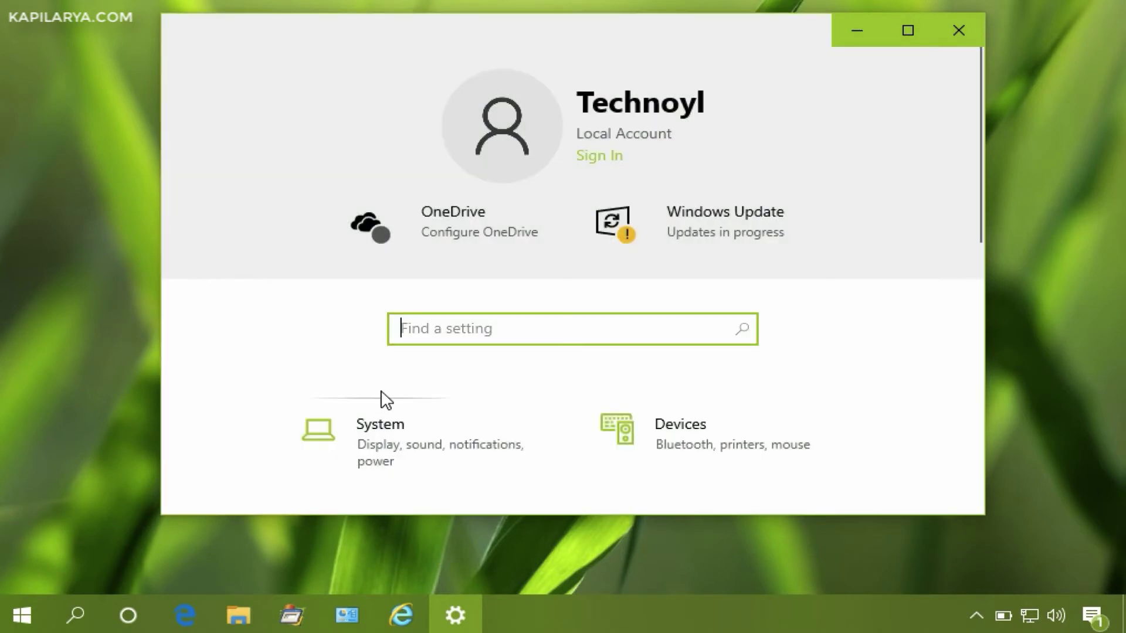
scroll(442, 387, down, 10)
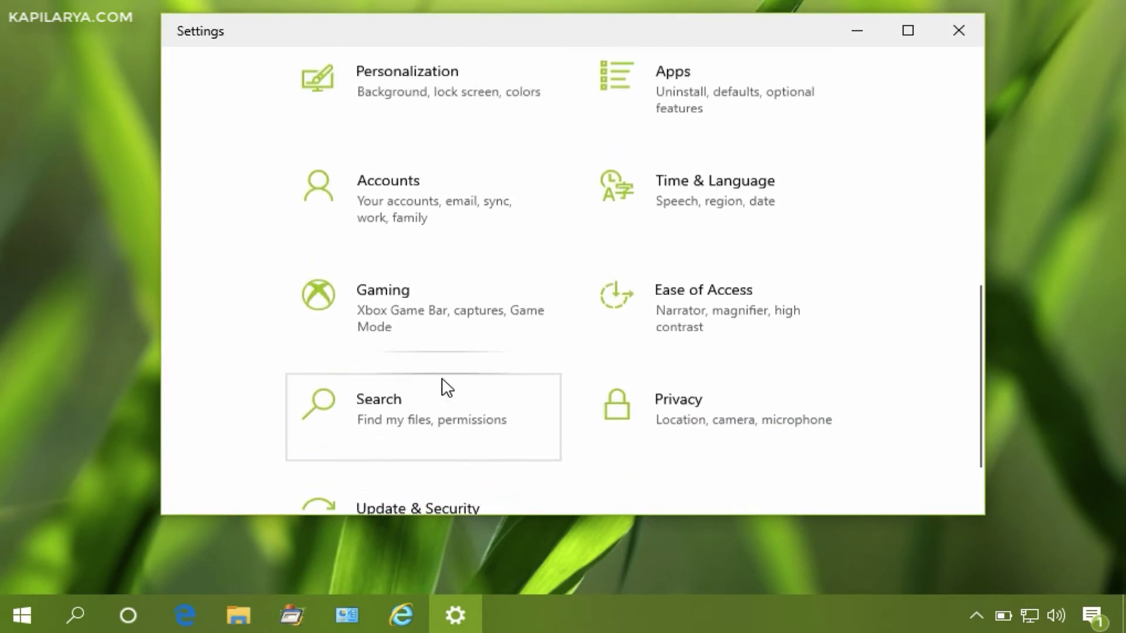
scroll(444, 387, up, 1)
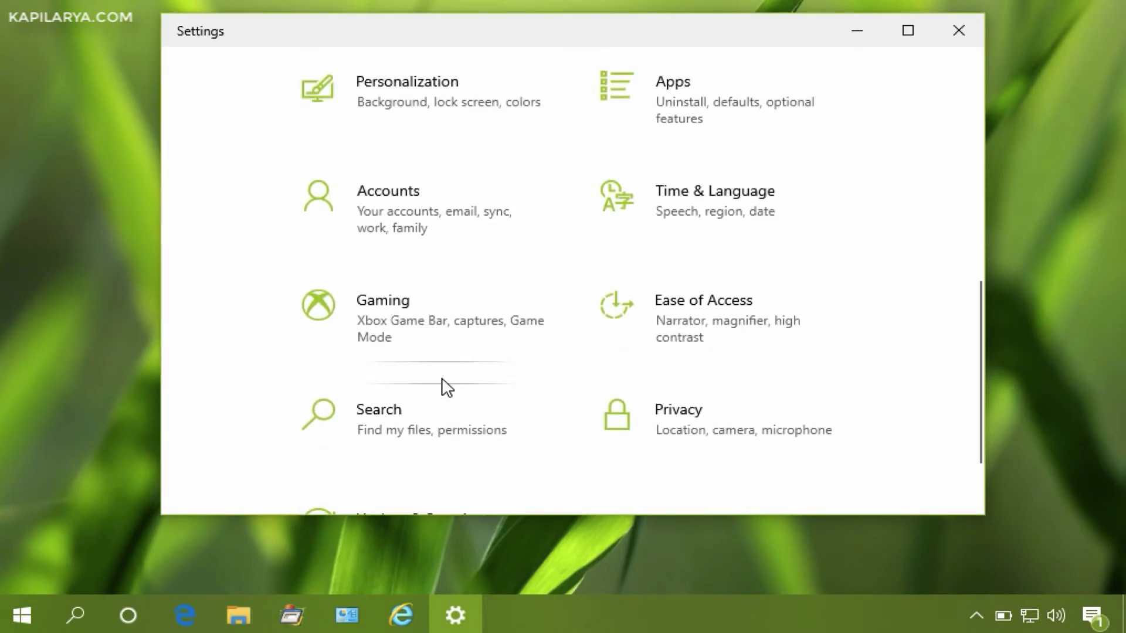
click(461, 229)
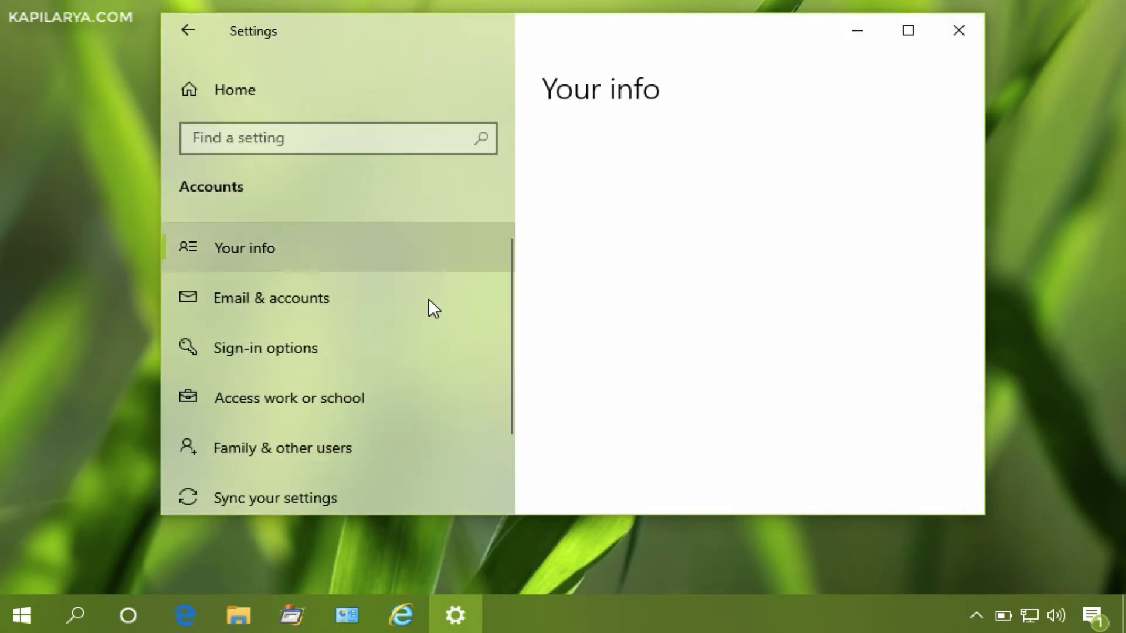
click(382, 402)
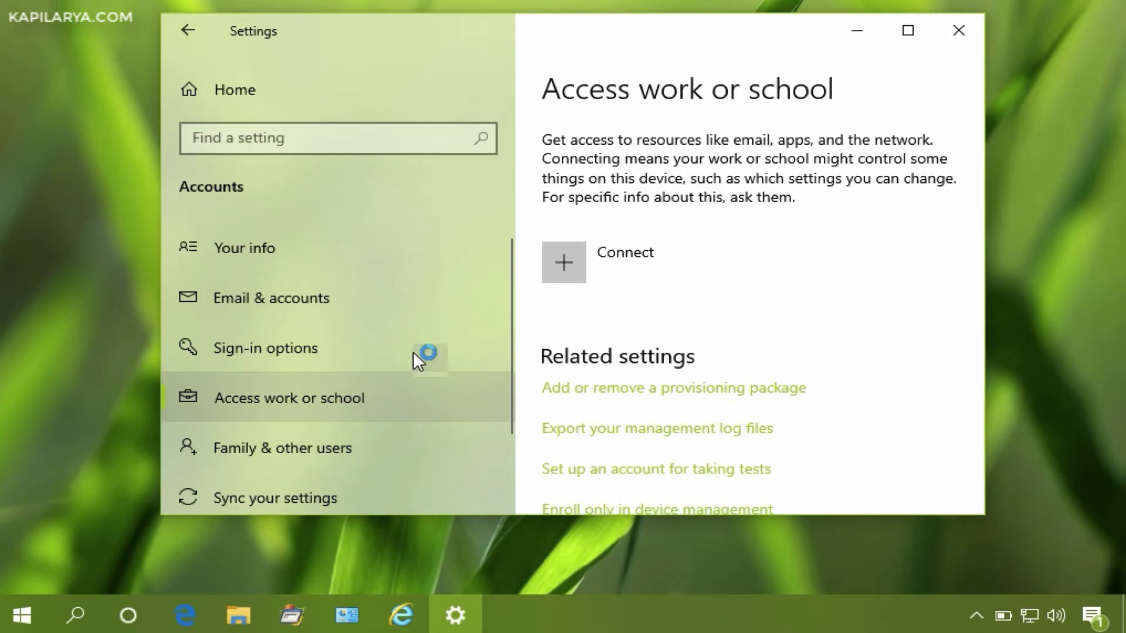
click(692, 277)
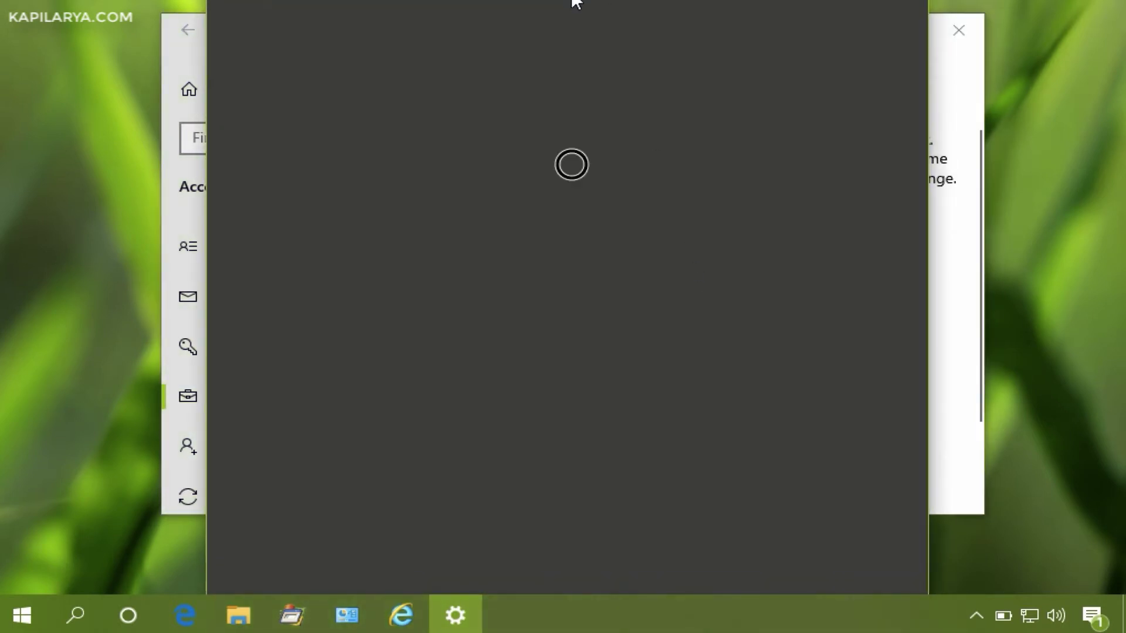
- Choose 'Join this device to a local Active Directory domain' from the alternate actions
drag(567, 12, 567, 16)
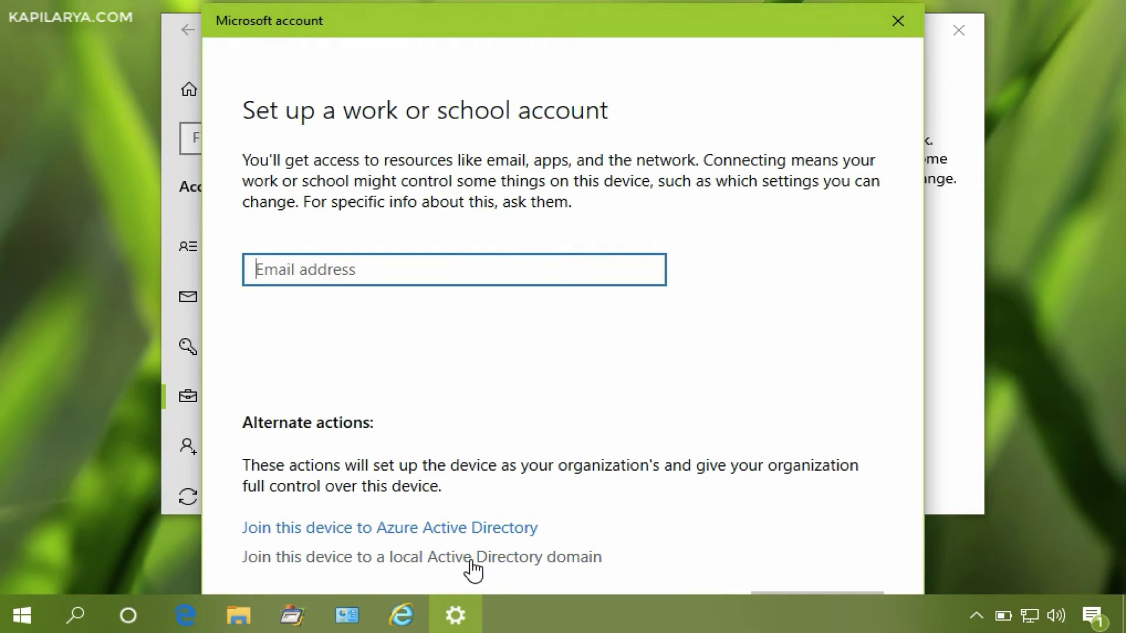
click(454, 558)
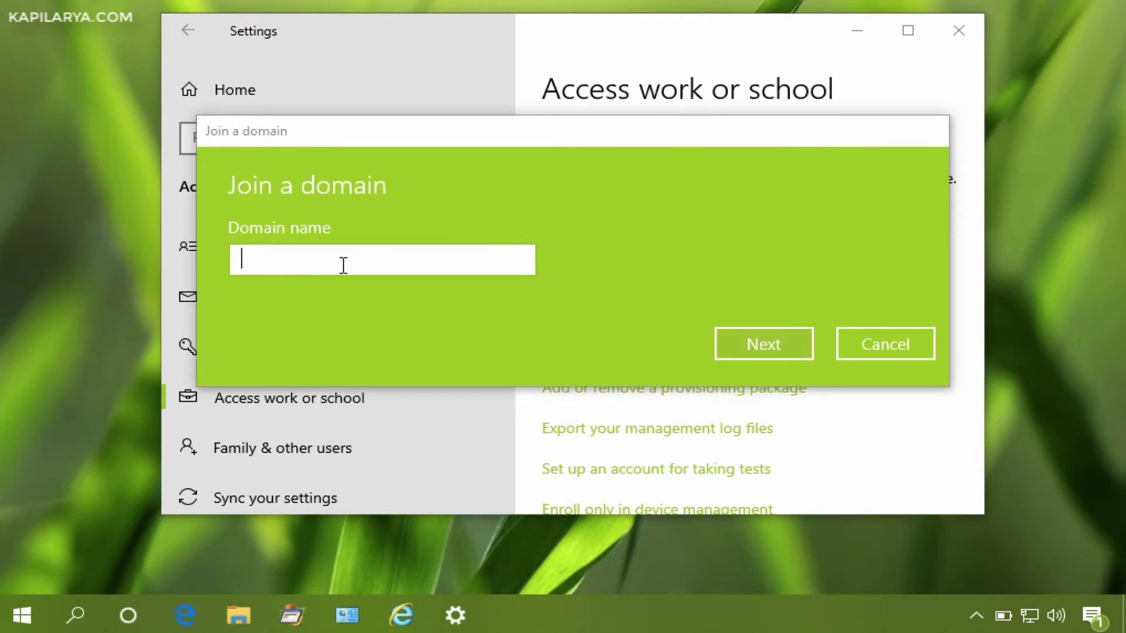
- Enter kapilarya.local as the domain name and submit it
click(322, 143)
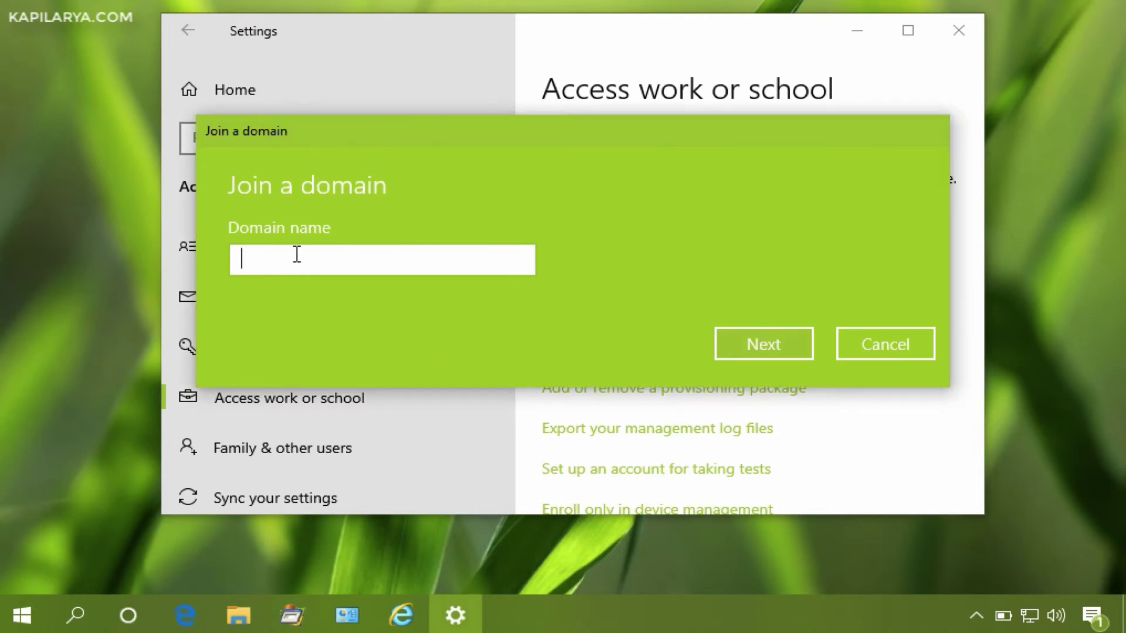
text(kapilarya.local)
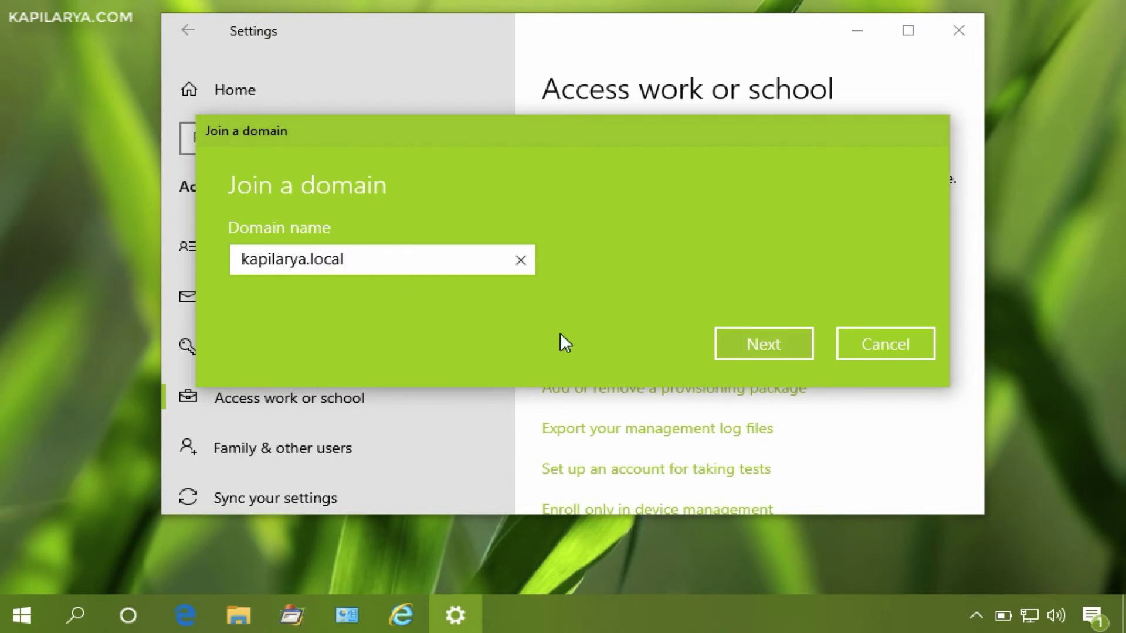
click(730, 344)
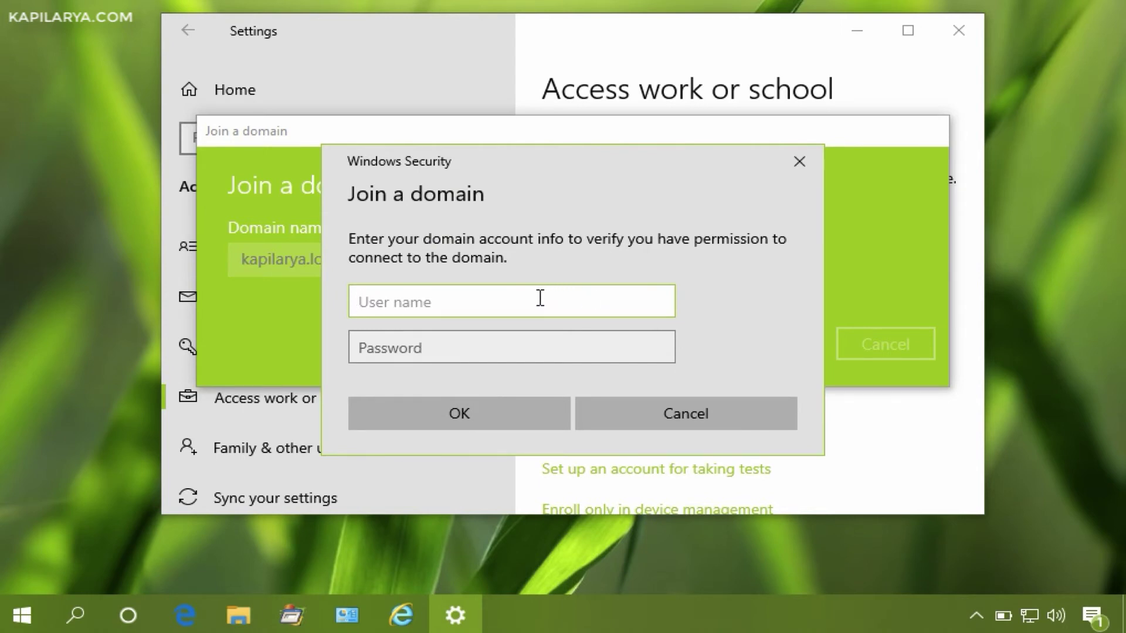
- Enter the domain administrator's user name and password in Windows Security and confirm
text(Adminis)
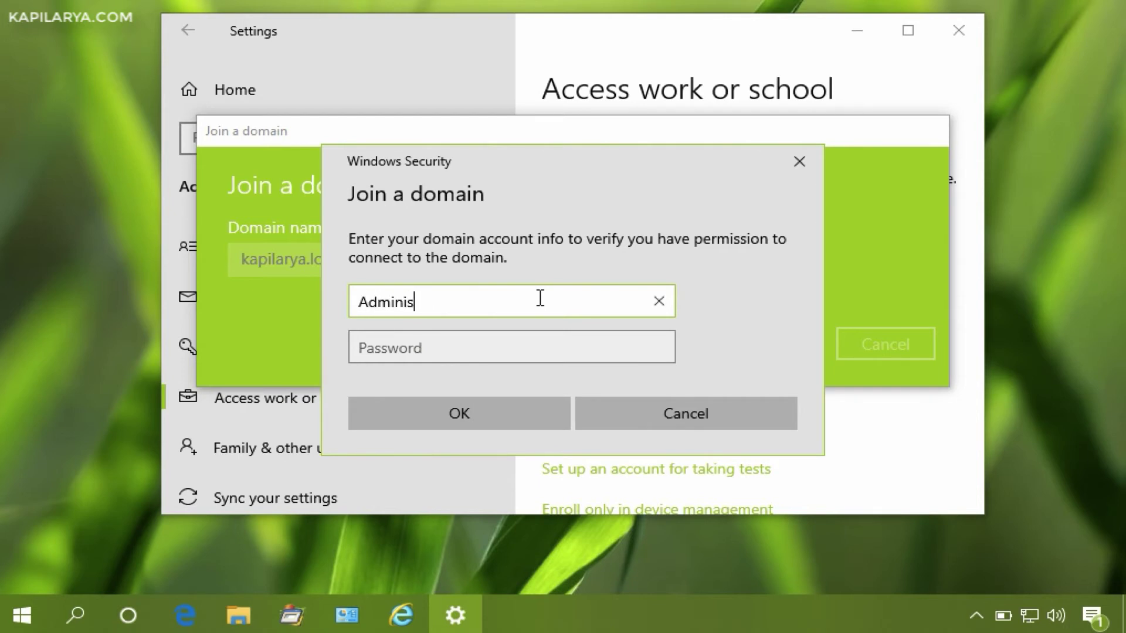
text(trator)
key(Tab)
text(pass)
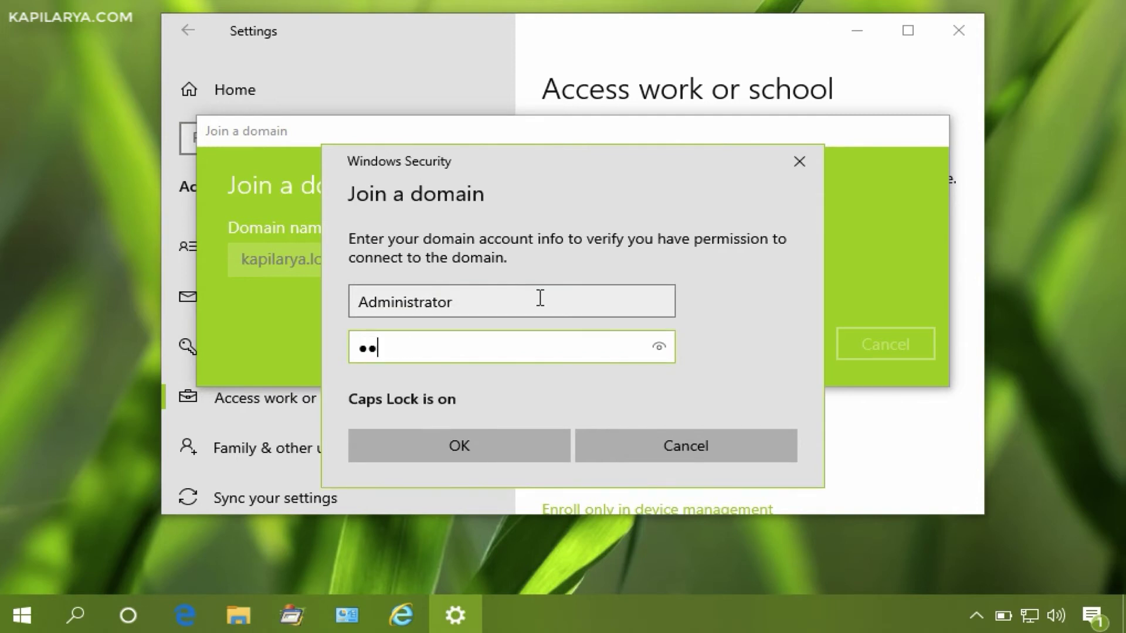
text(word)
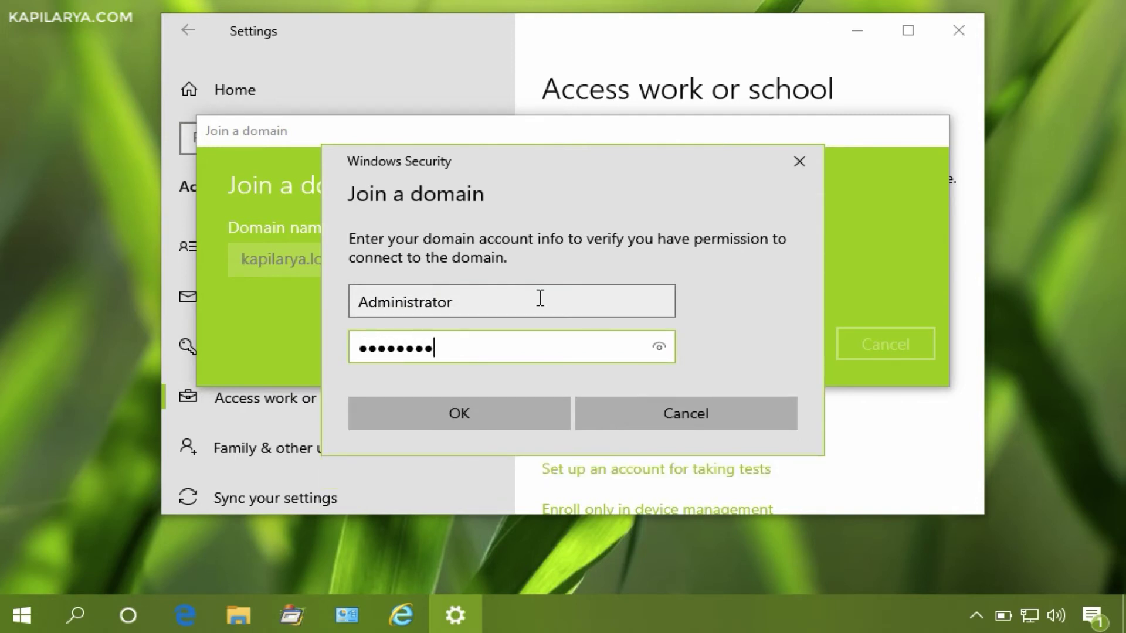
click(401, 415)
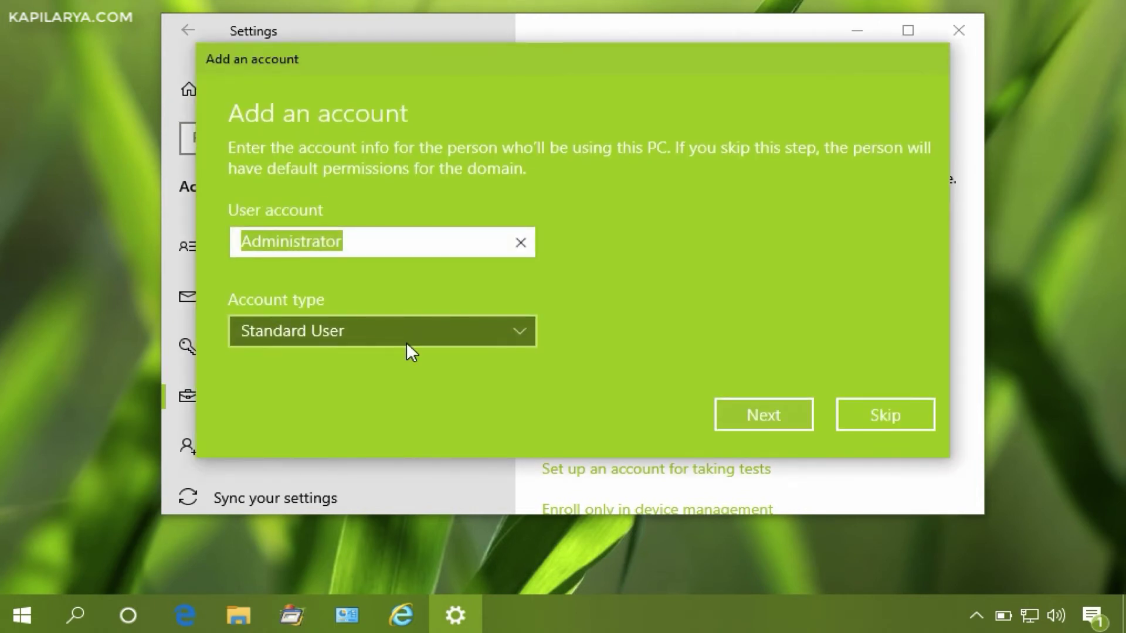
- Add the domain user's account name with account type Administrator and continue
click(397, 323)
text(Kapil-1111)
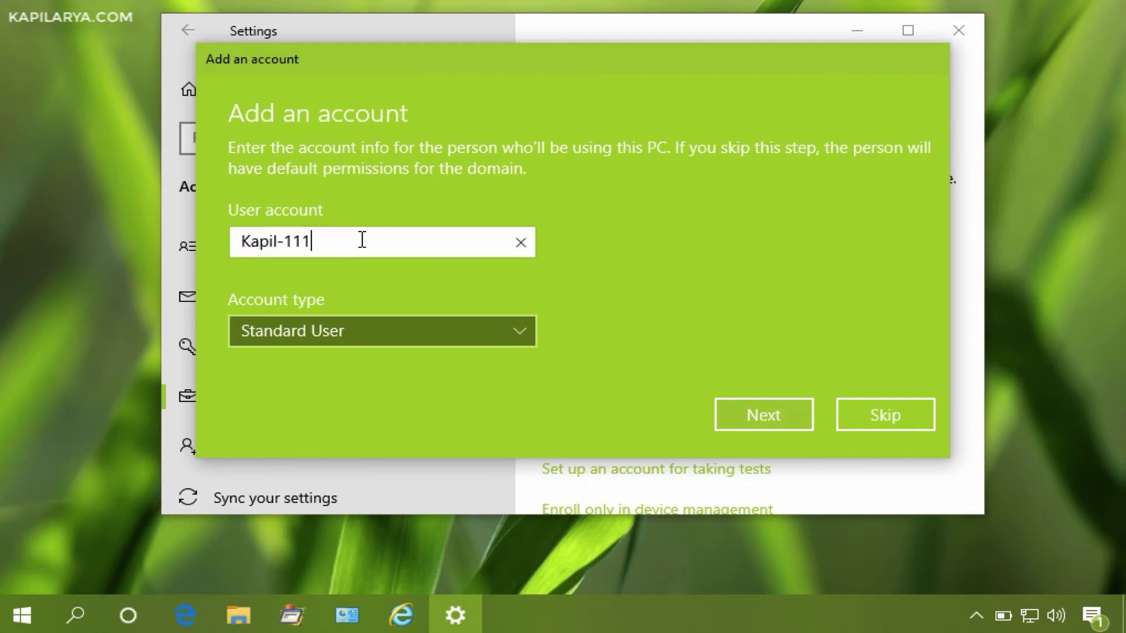
click(350, 325)
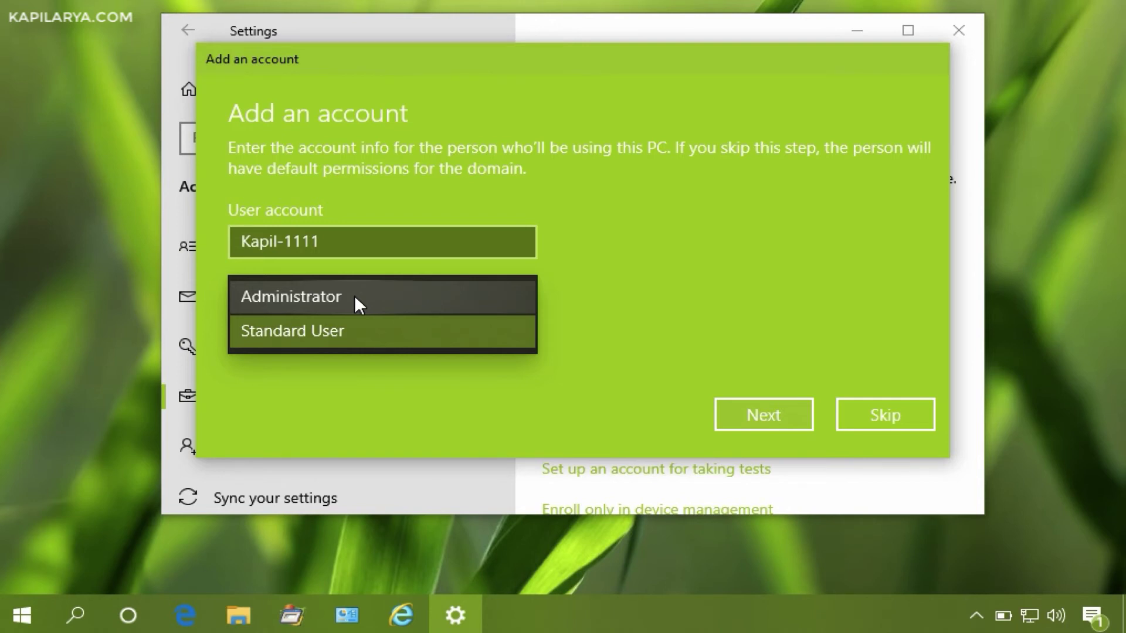
click(354, 297)
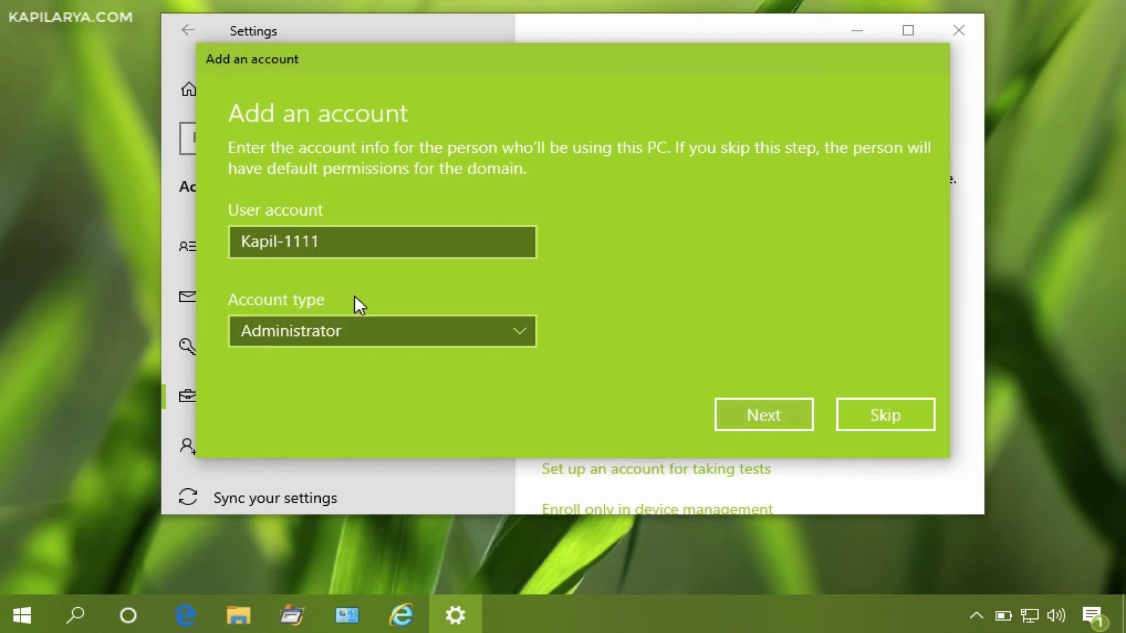
click(726, 420)
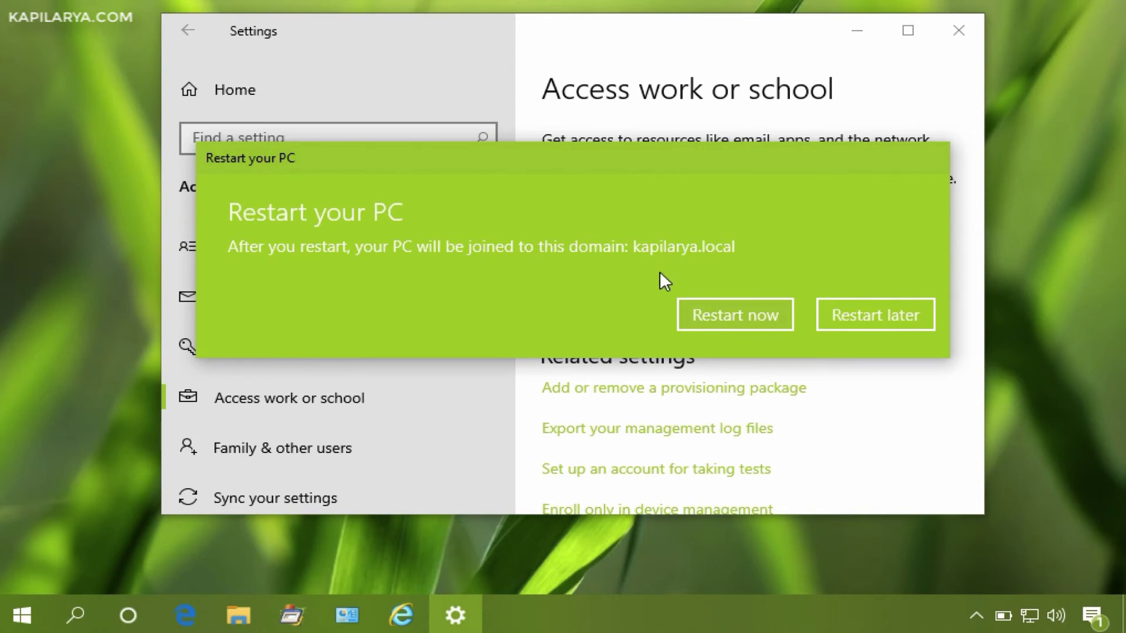
- Choose Restart now so the PC completes joining kapilarya.local
click(691, 322)
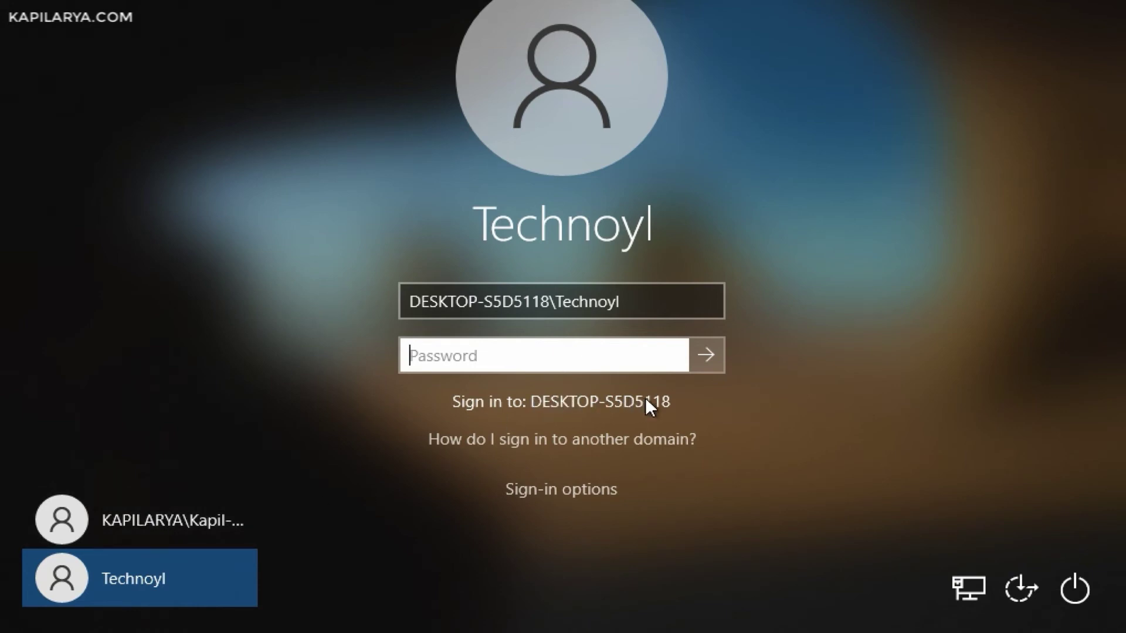
- Pick the KAPILARYA domain user tile and sign in with that account's password
click(189, 517)
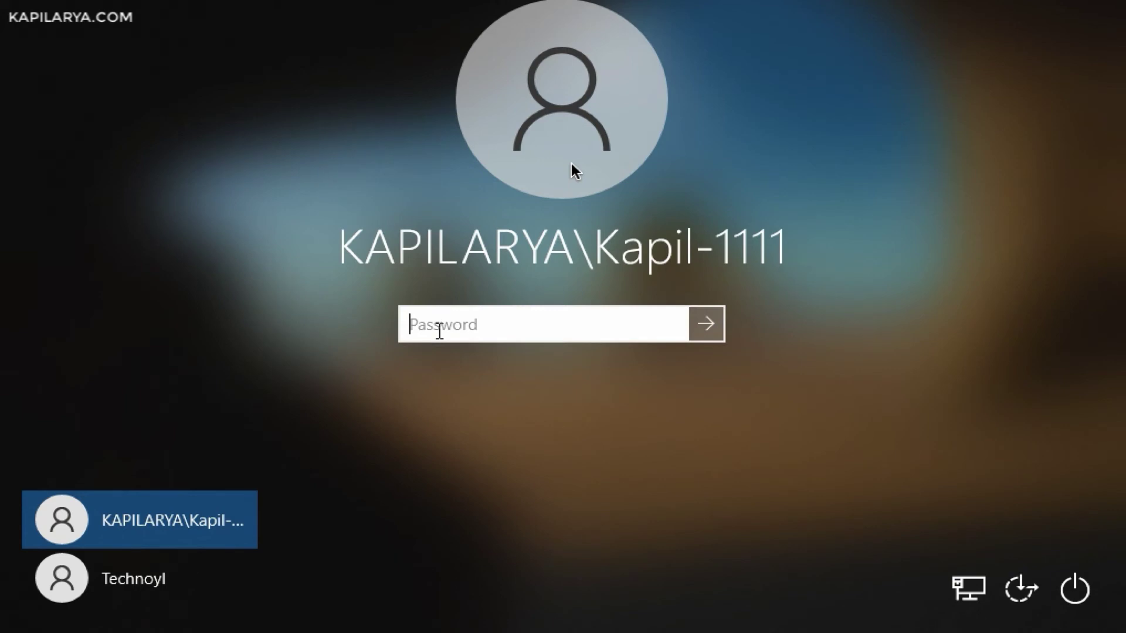
key(Caps_Lock)
text(•••••••••••)
key(Return)
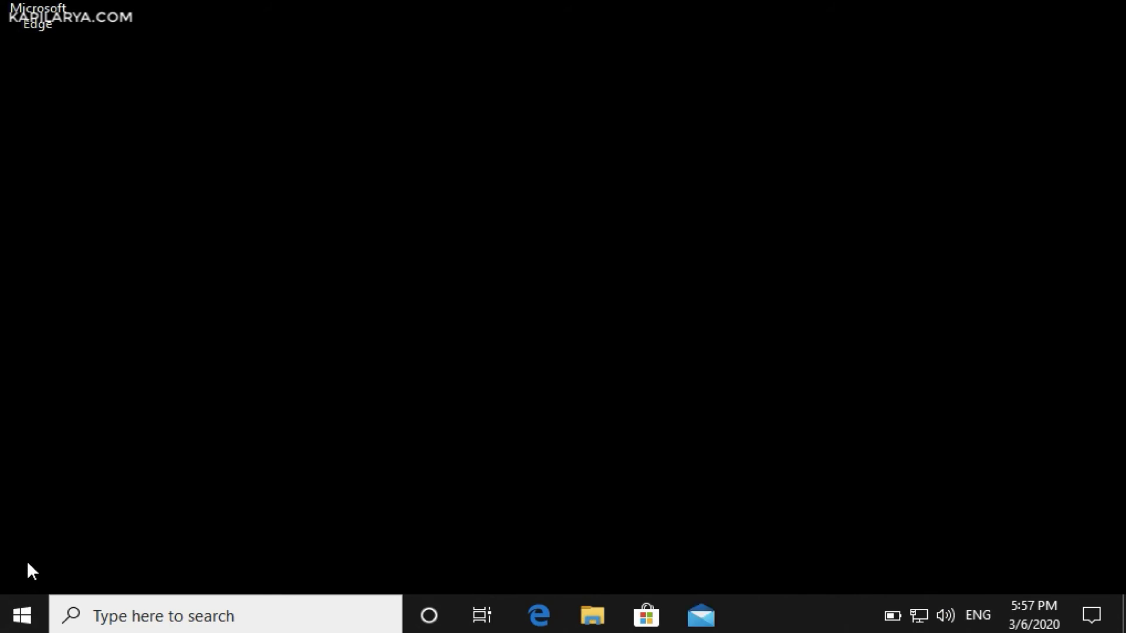
- From Settings > Accounts > Access work or school, expand the KAPILARYA AD domain (kapilarya.local) connection entry
right_click(30, 614)
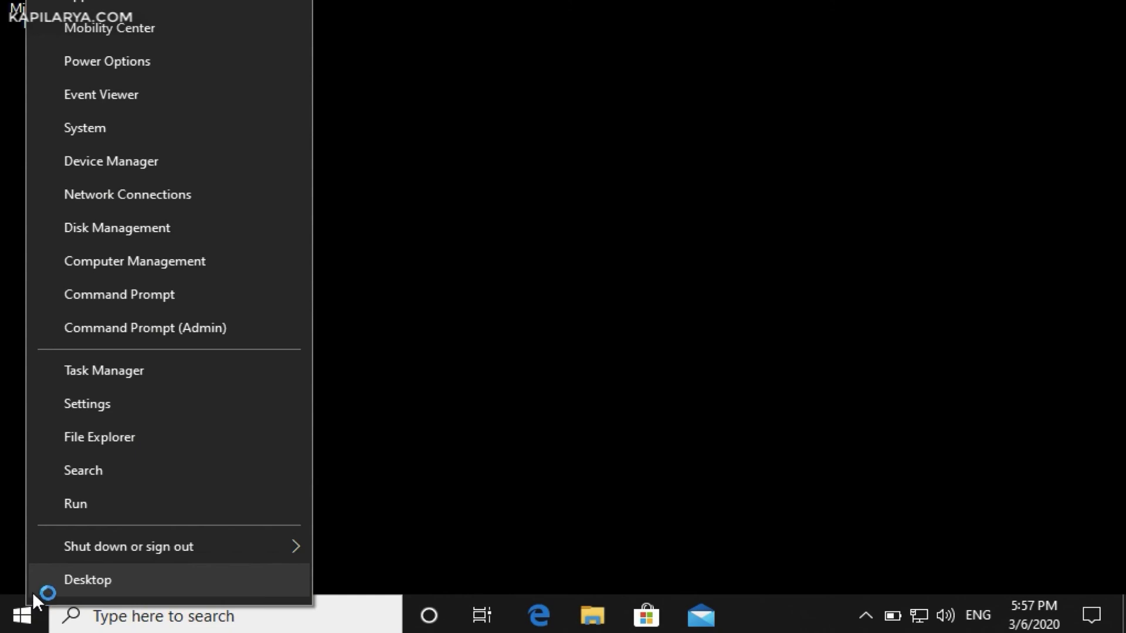
click(141, 408)
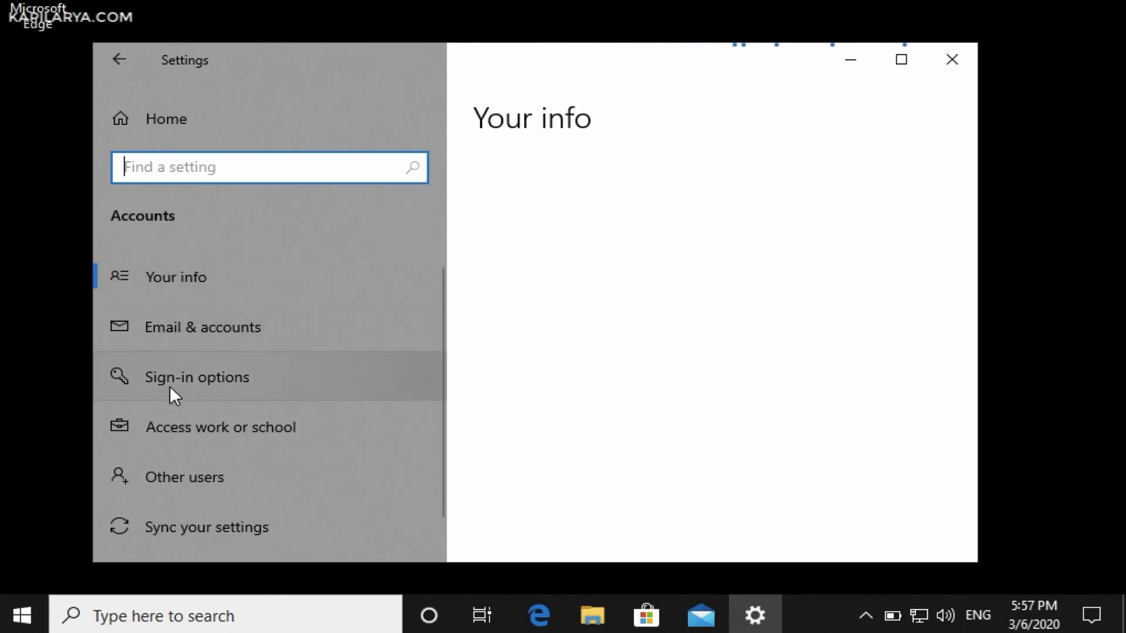
click(262, 434)
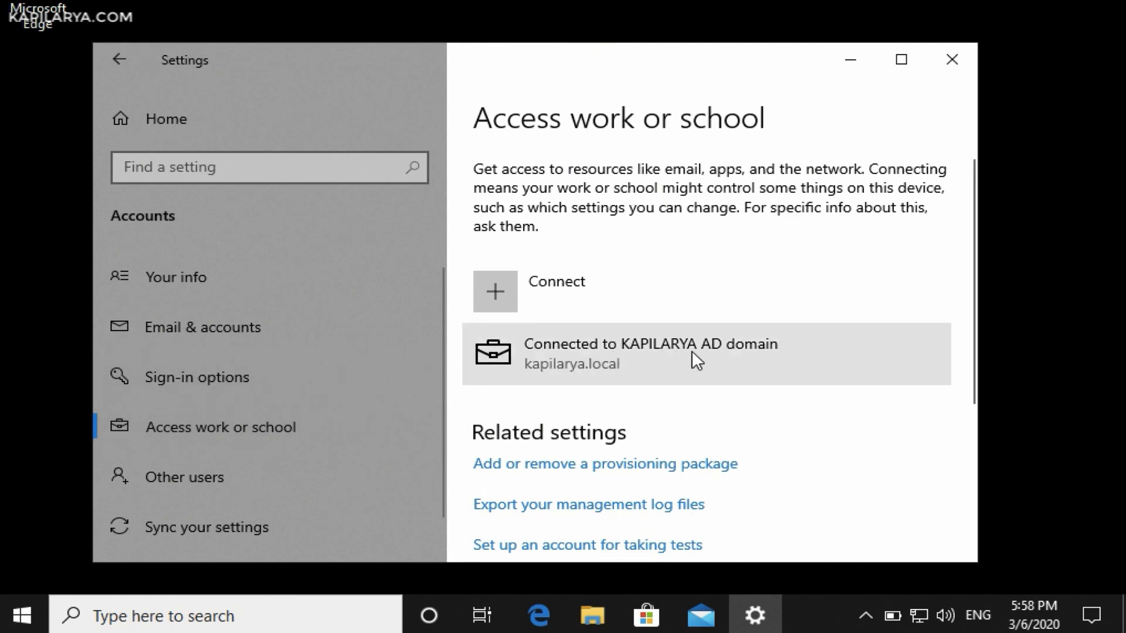
click(751, 359)
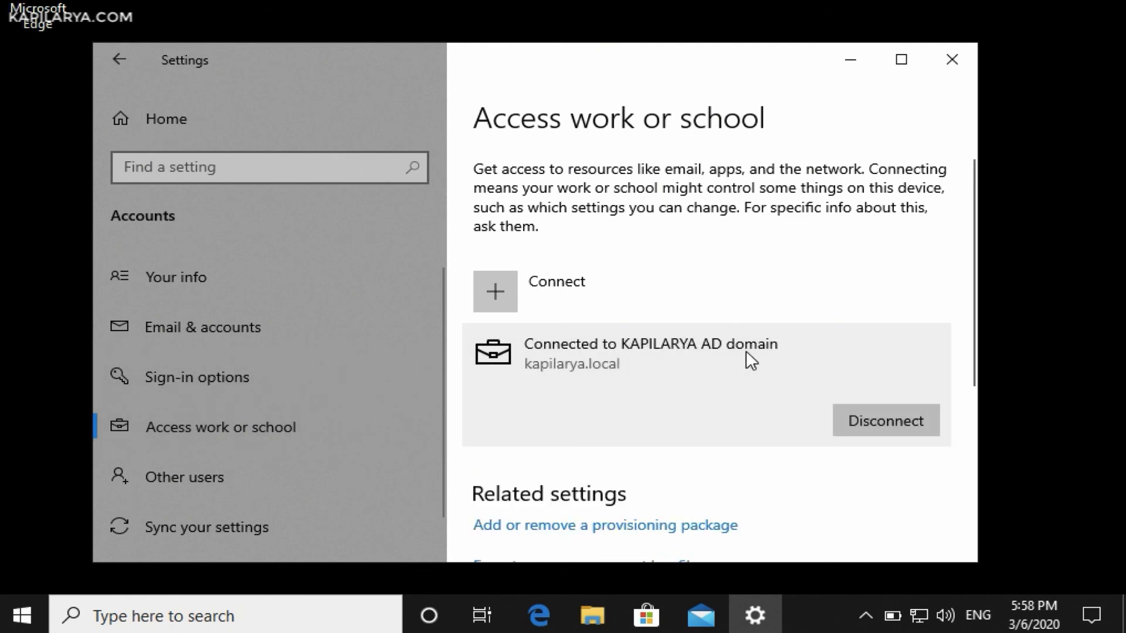